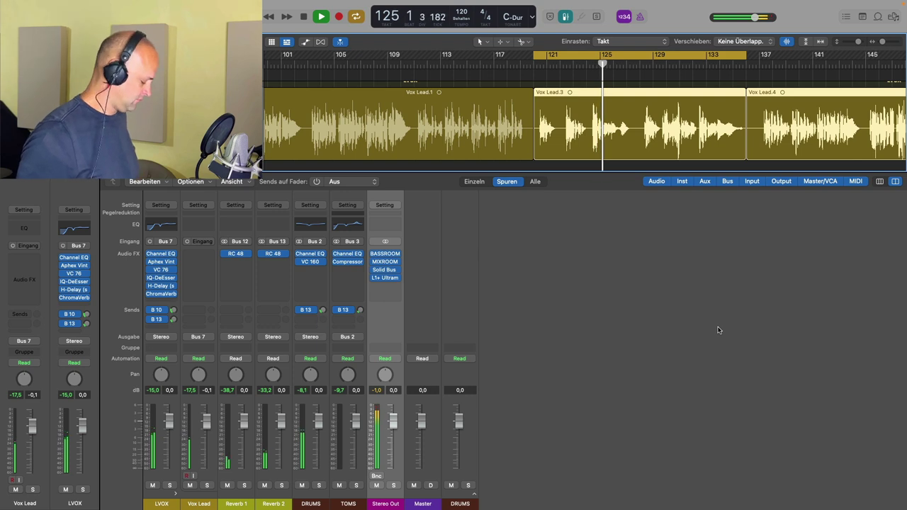
Hide the mixer and stop playback.
key("x")
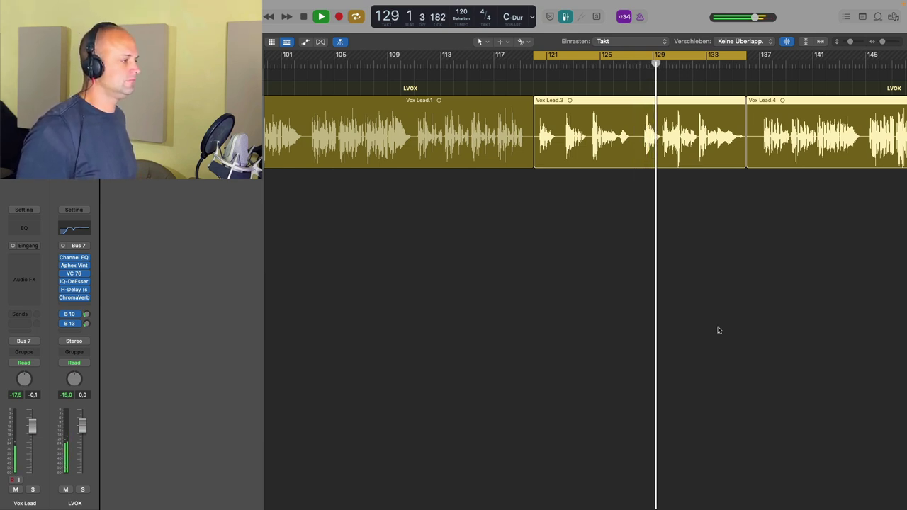
key("space")
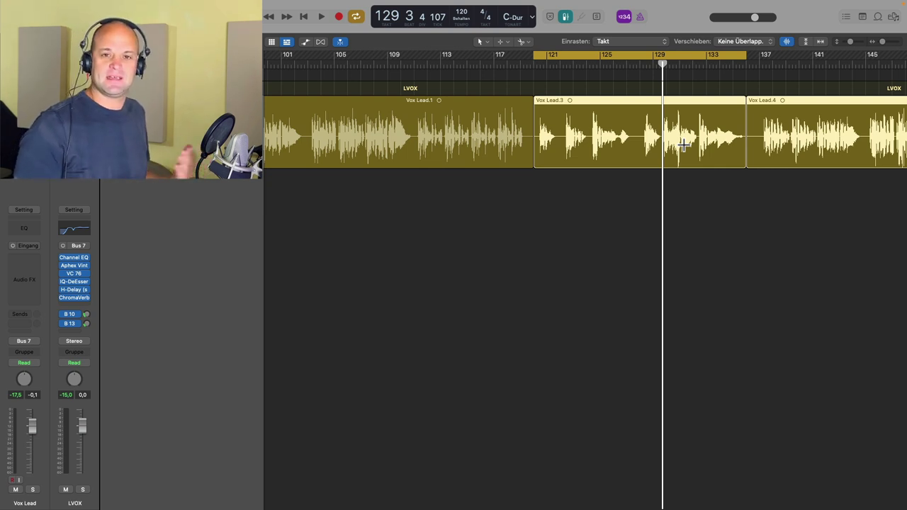
Create one new audio track and copy the Vox Lead.3 region onto it at the same position.
left_click(583, 223)
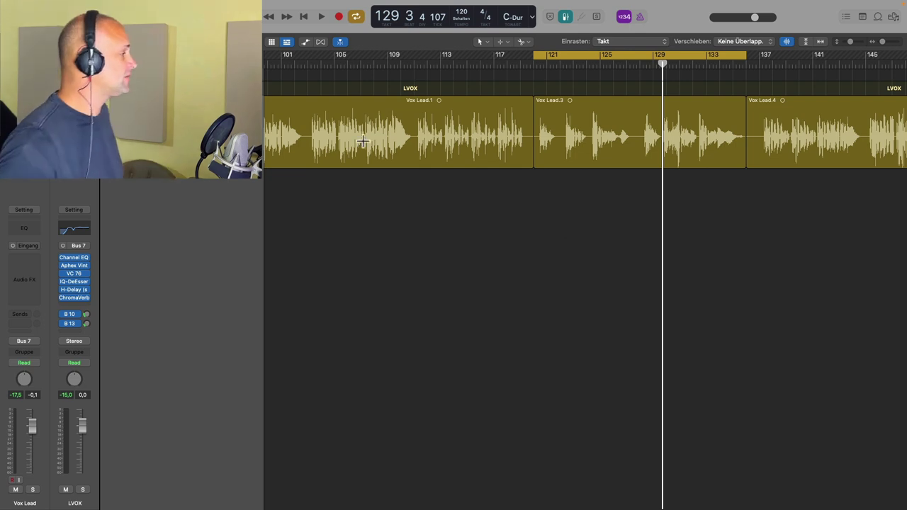
left_click(595, 135)
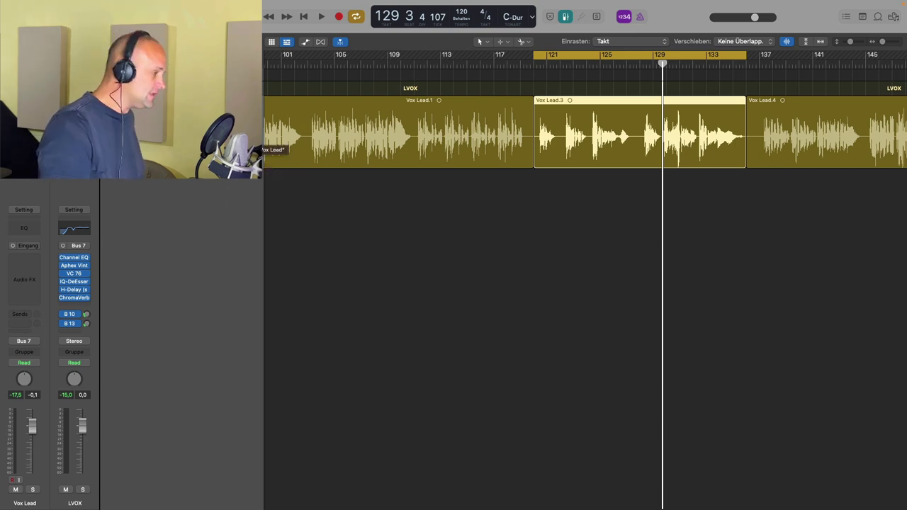
key("alt+super+n")
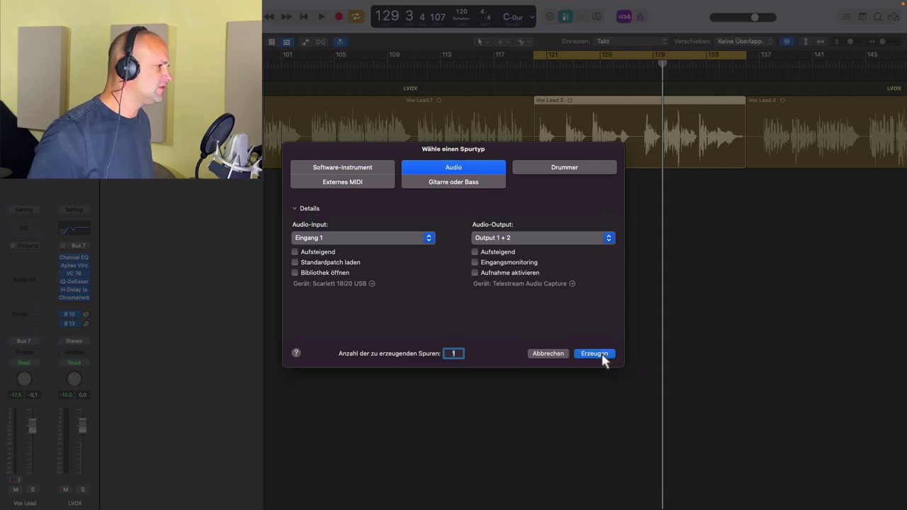
left_click(603, 355)
left_click(573, 103)
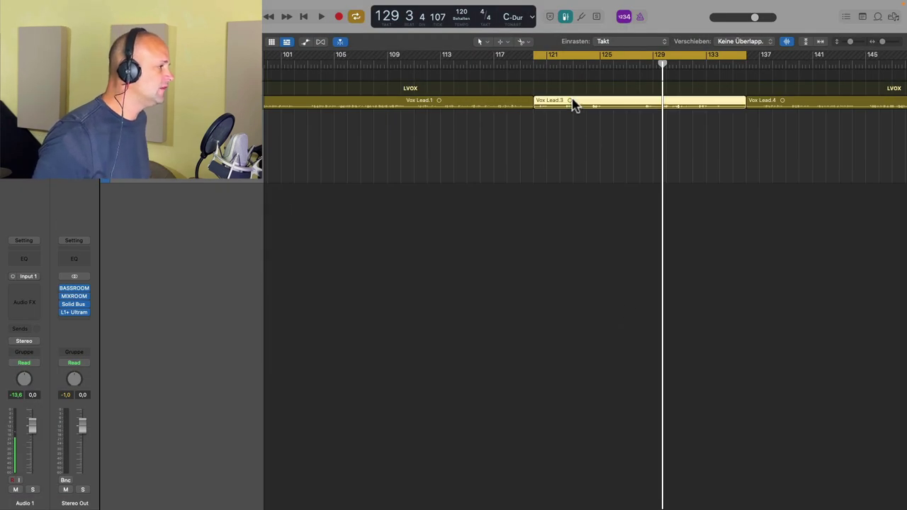
left_click_drag(572, 103, 575, 152)
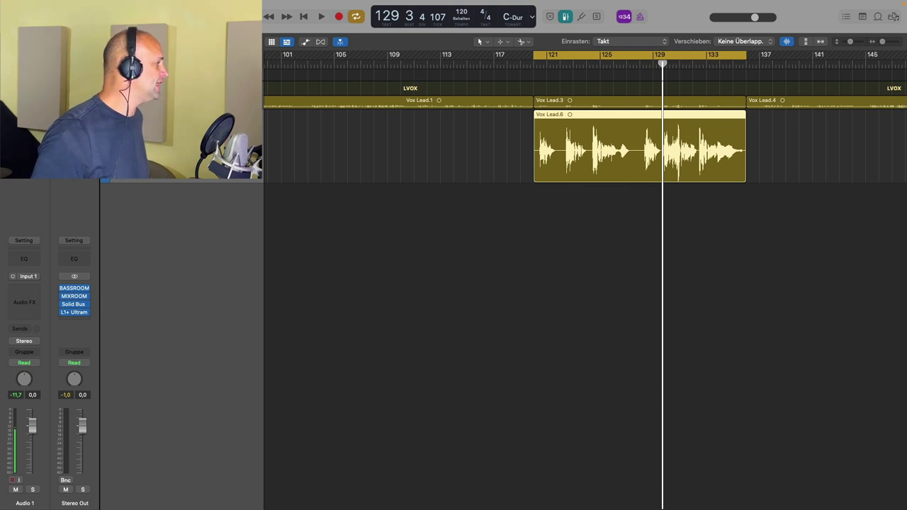
key("super+Down")
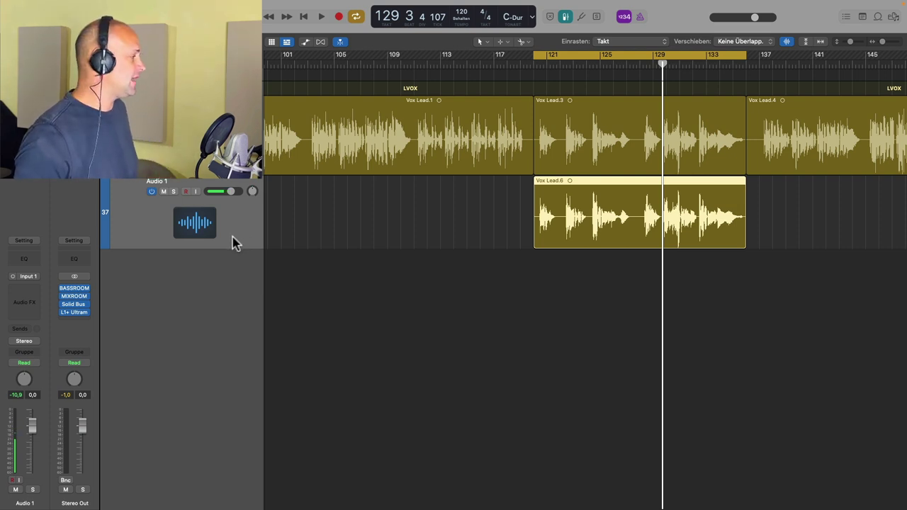
Insert the mono Pitch Shifter plug-in on the Audio 1 track.
left_click(36, 292)
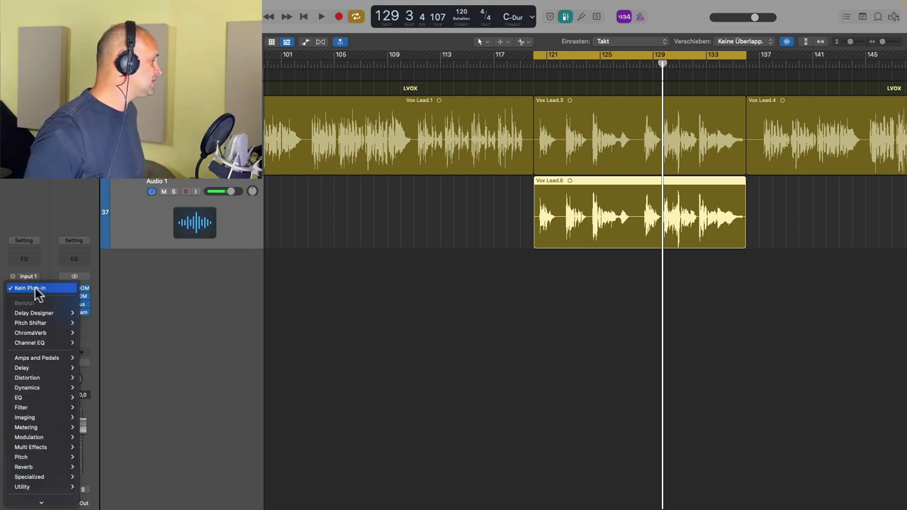
mouse_move(35, 459)
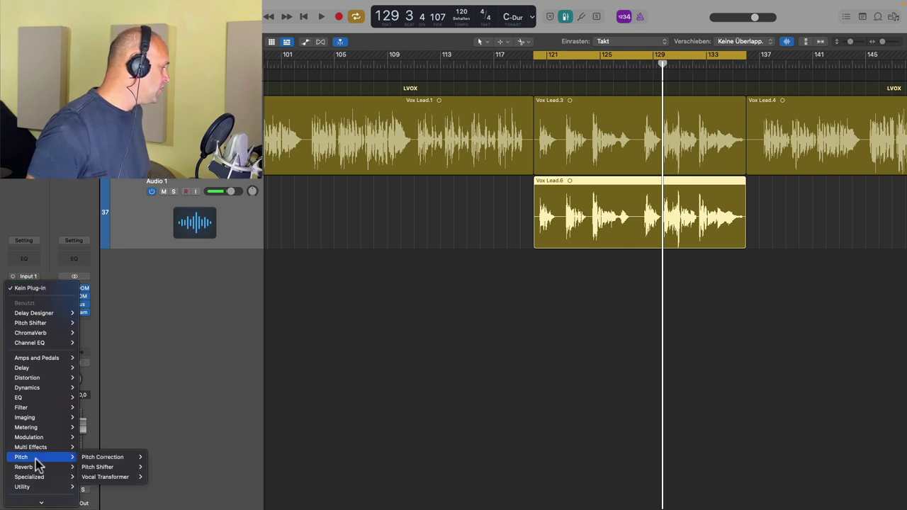
mouse_move(106, 468)
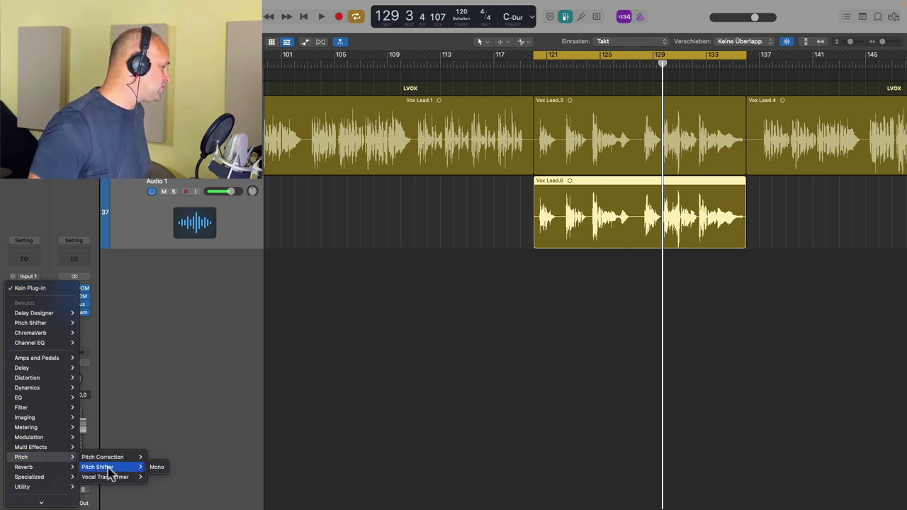
left_click(154, 468)
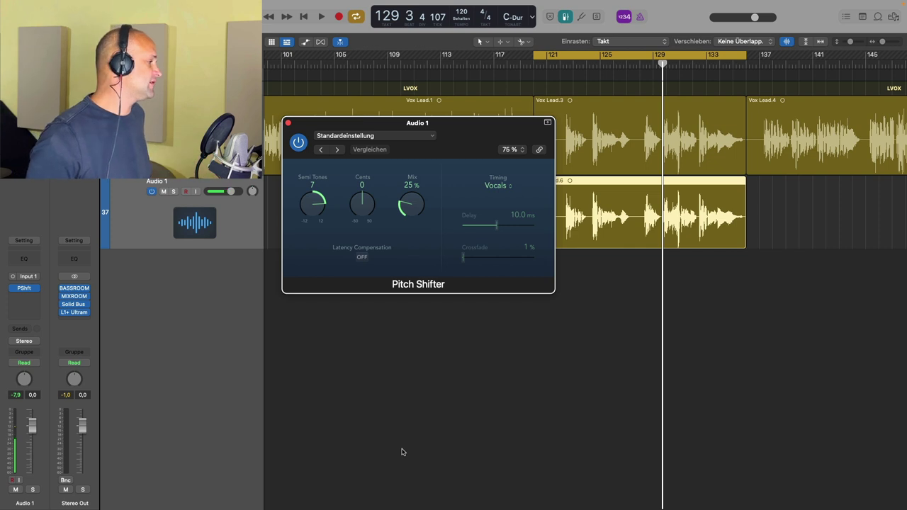
Solo the Audio 1 track and audition the copied vocal with the Pitch Shifter's default settings.
left_click(175, 192)
left_click_drag(487, 134, 451, 146)
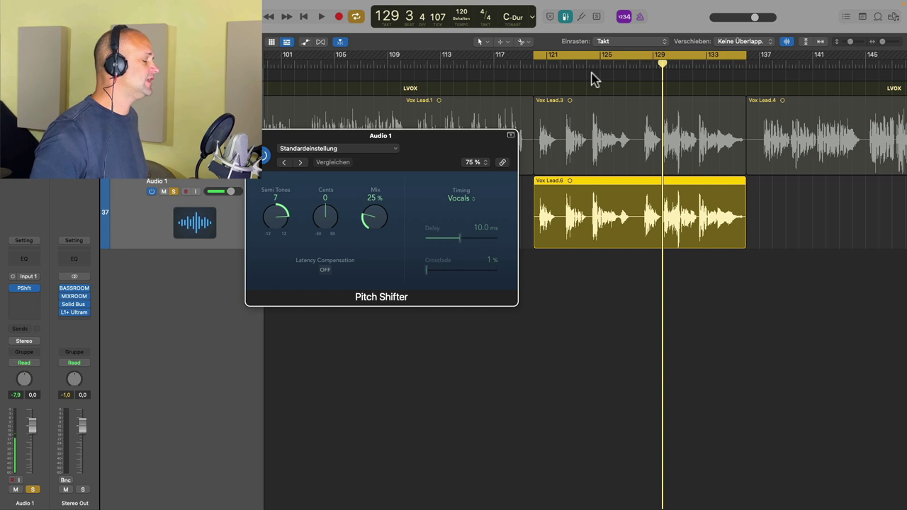
key("space")
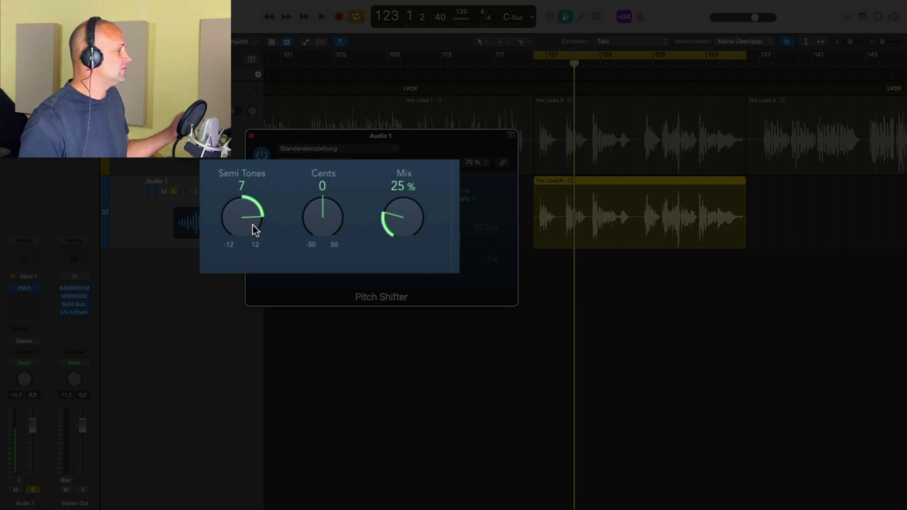
Set the Pitch Shifter's Mix to 100 % and audition the fully shifted vocal.
left_click_drag(396, 228, 345, 101)
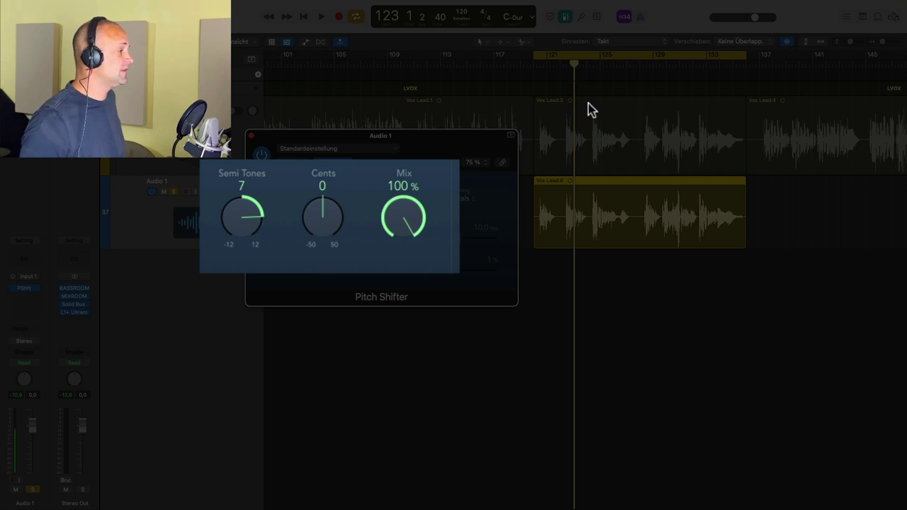
left_click(571, 62)
key("space")
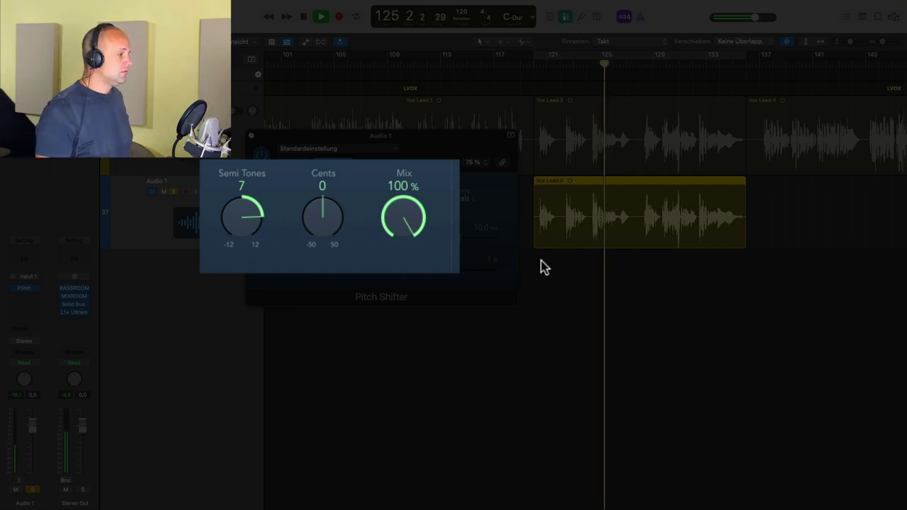
key("space")
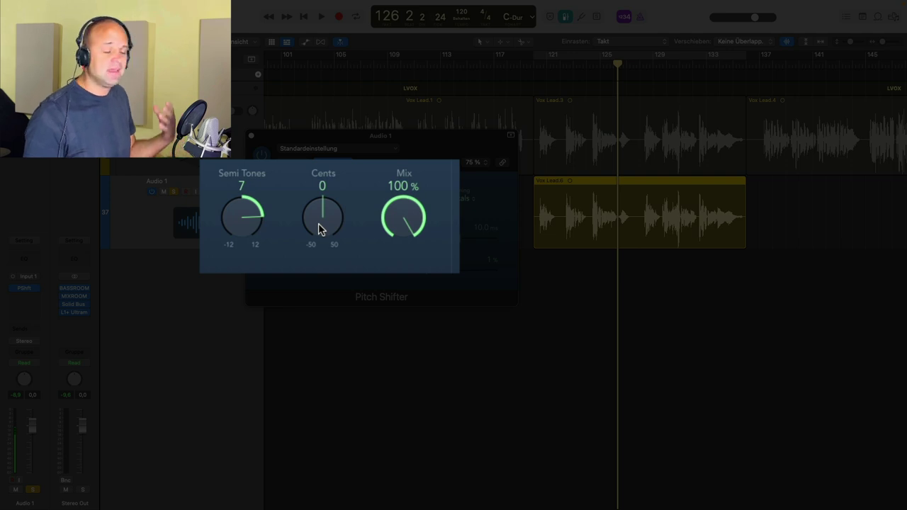
Raise the Pitch Shifter to 12 semitones and audition the vocal from bar 120.
left_click_drag(243, 226, 229, 178)
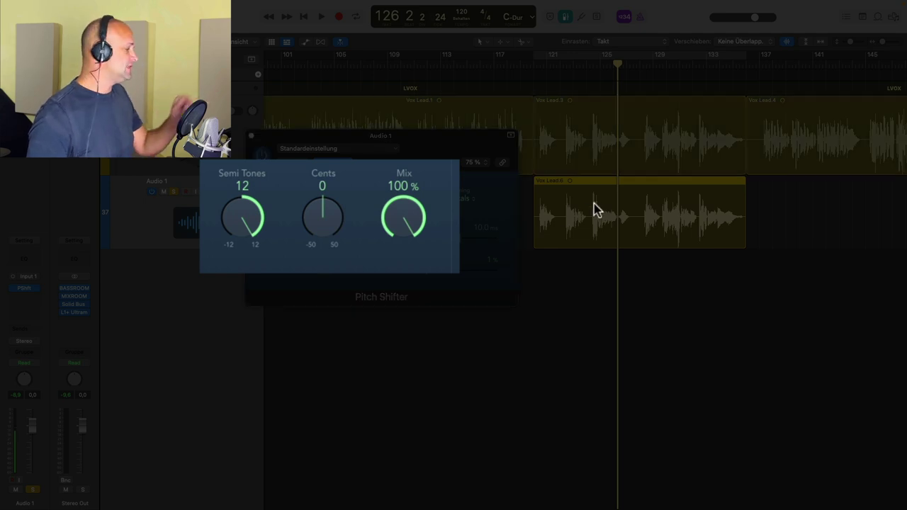
left_click(539, 67)
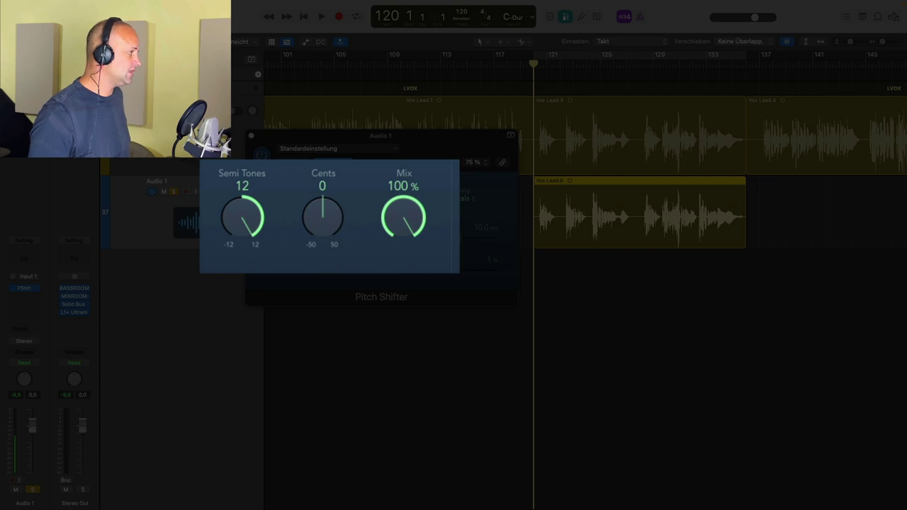
key("space")
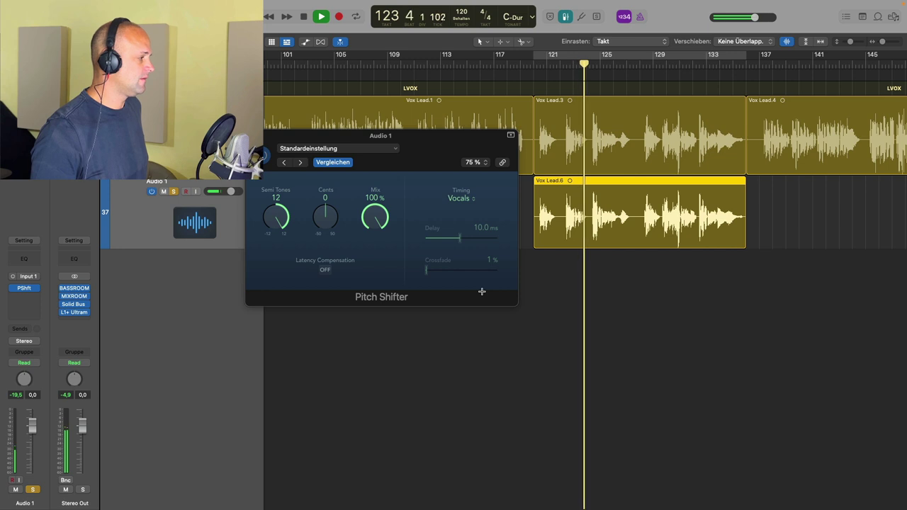
key("space")
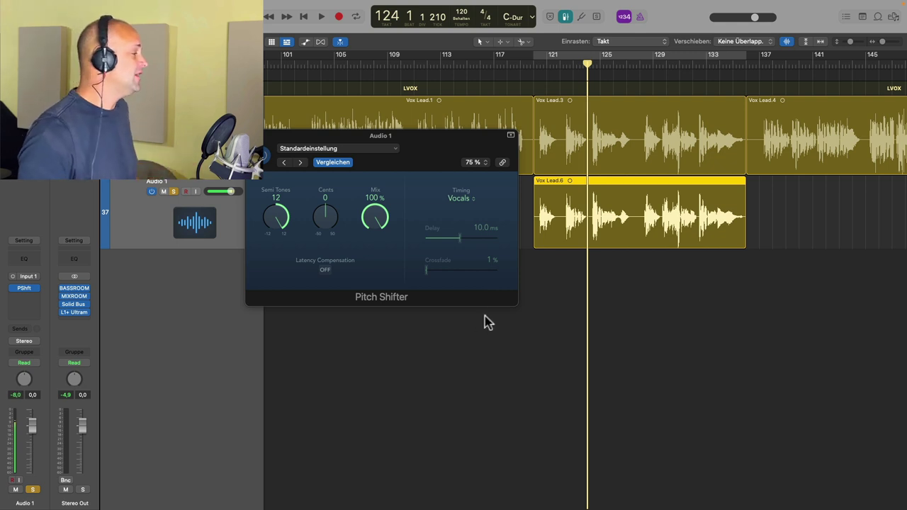
Set the Pitch Shifter to -12 semitones and audition the lowered vocal.
left_click_drag(276, 214, 276, 296)
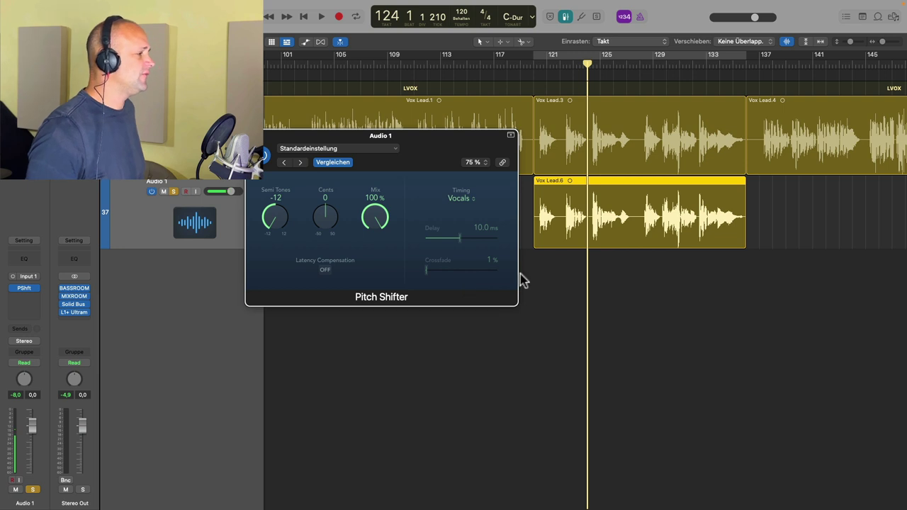
key("space")
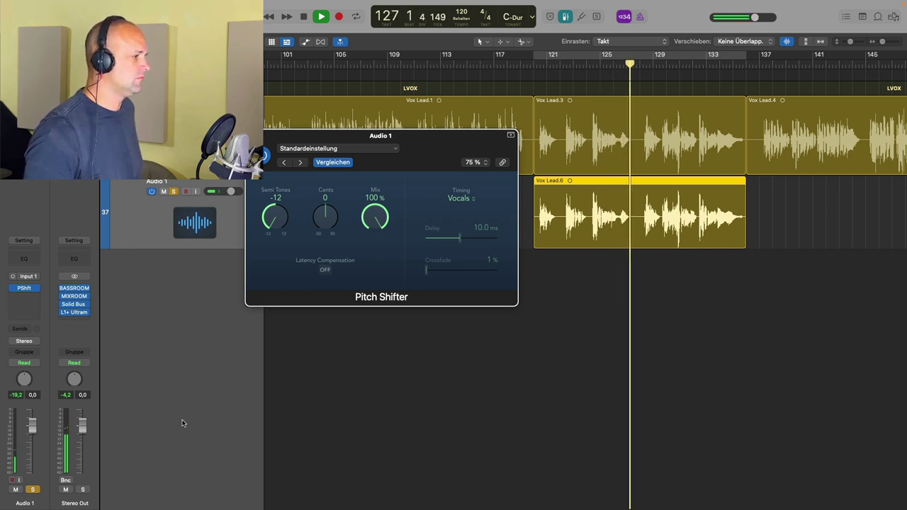
key("space")
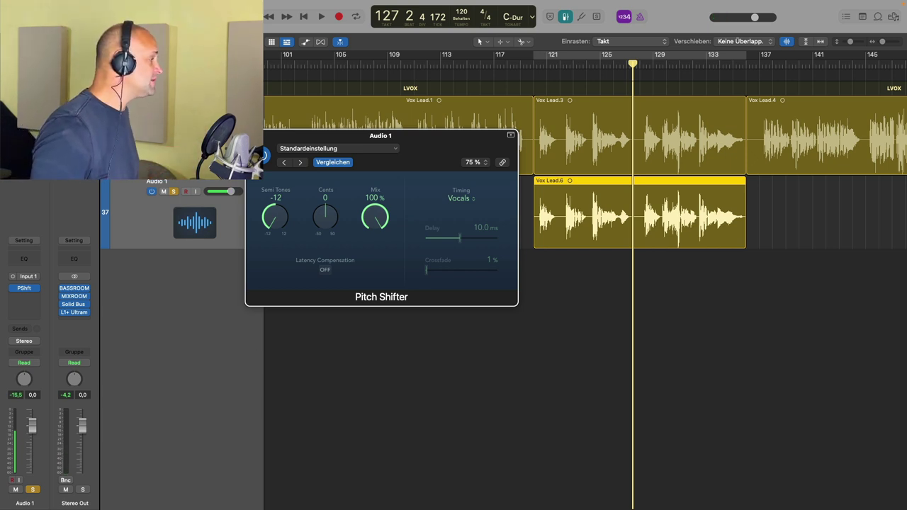
Silence the original Vox Lead track and set the Pitch Shifter's Cents to -24 while listening to the copied vocal.
key("ctrl+m")
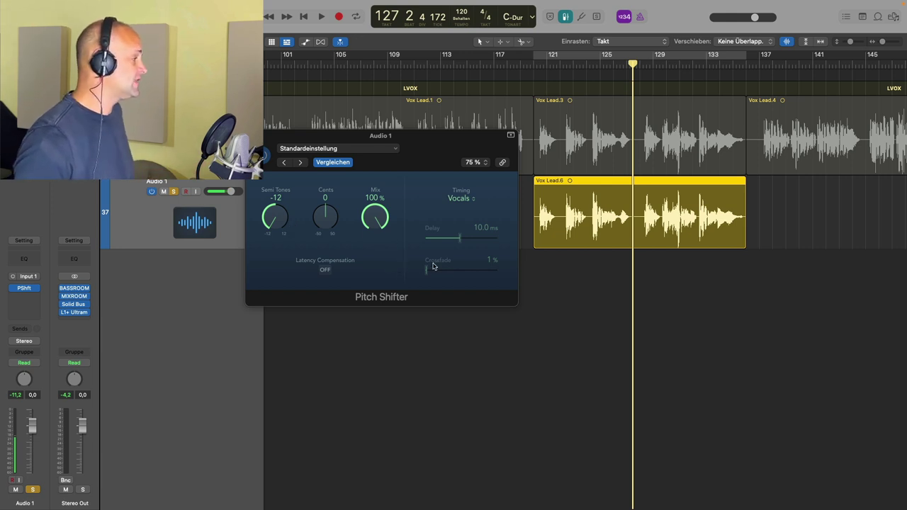
key("space")
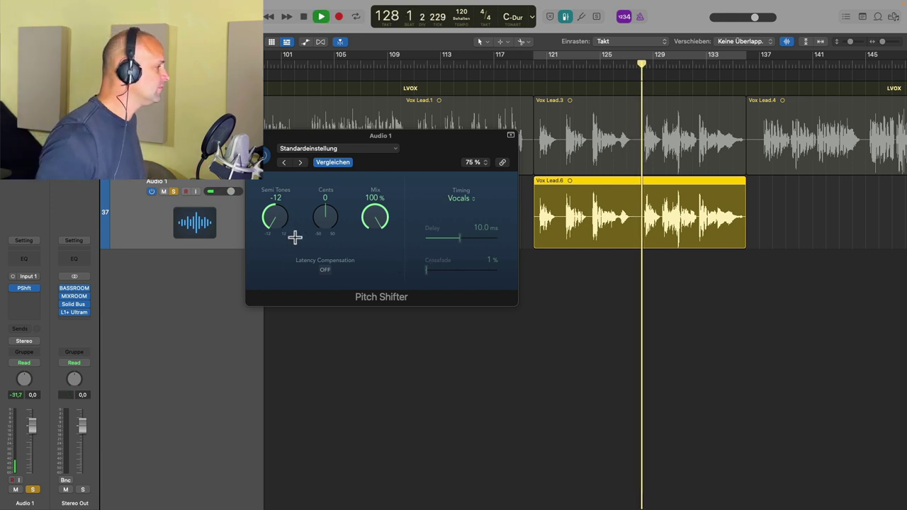
left_click_drag(321, 222, 306, 192)
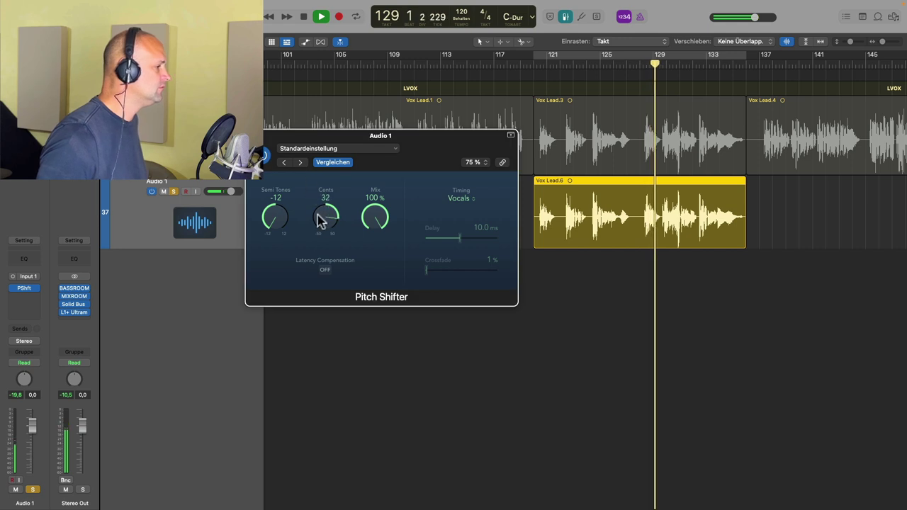
left_click_drag(327, 228, 333, 291)
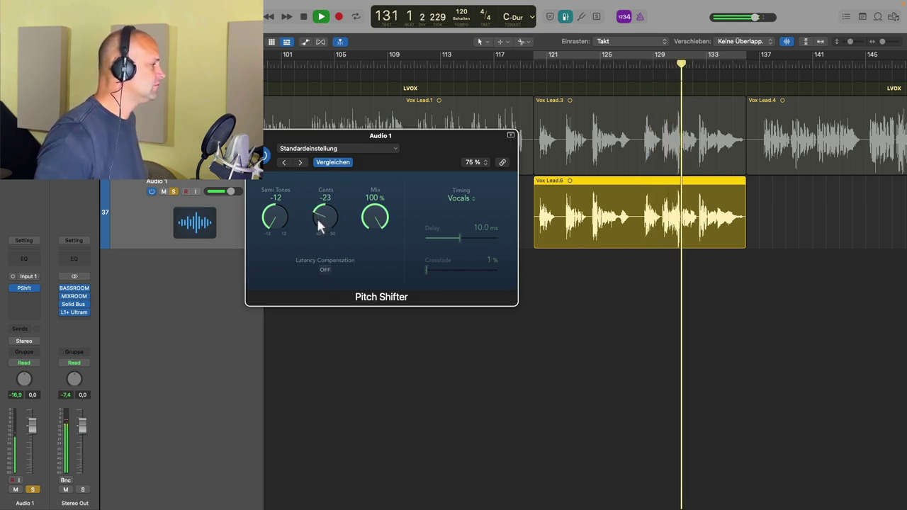
left_click_drag(317, 217, 317, 215)
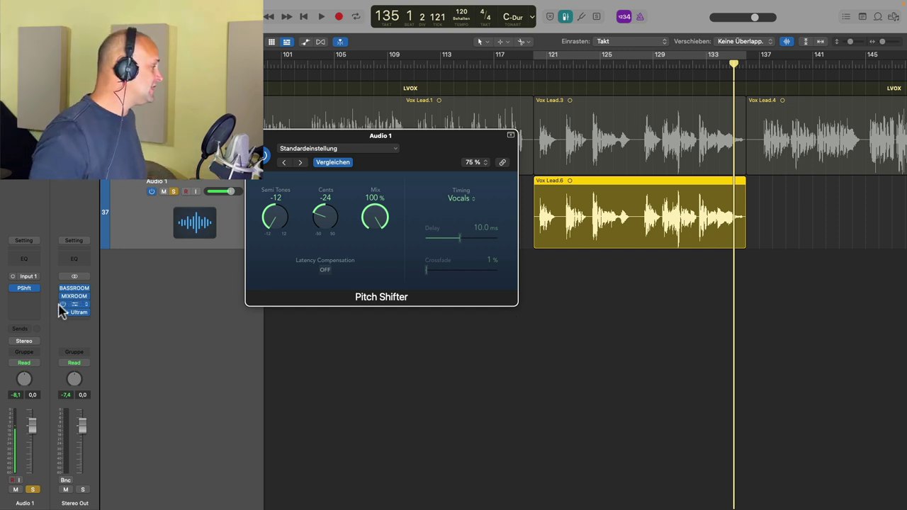
Turn the cycle range over the copied vocal region back on.
left_click(35, 296)
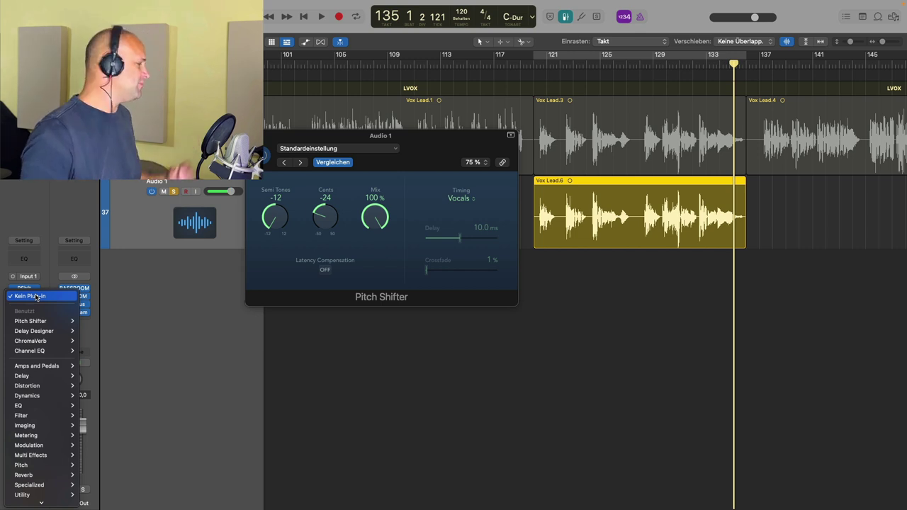
left_click(634, 67)
left_click(622, 63)
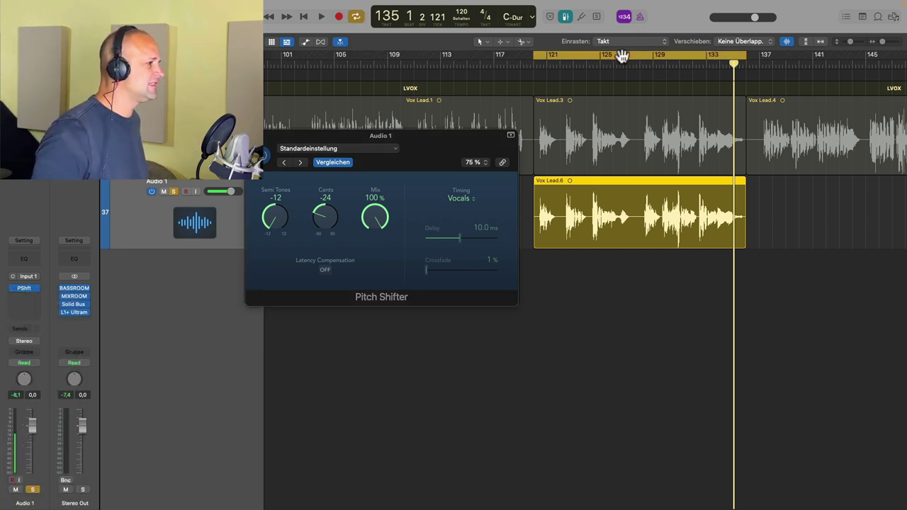
Insert a mono Distortion II after the Pitch Shifter on Audio 1 and arrange both plug-in windows side by side below the vocal regions.
left_click(35, 297)
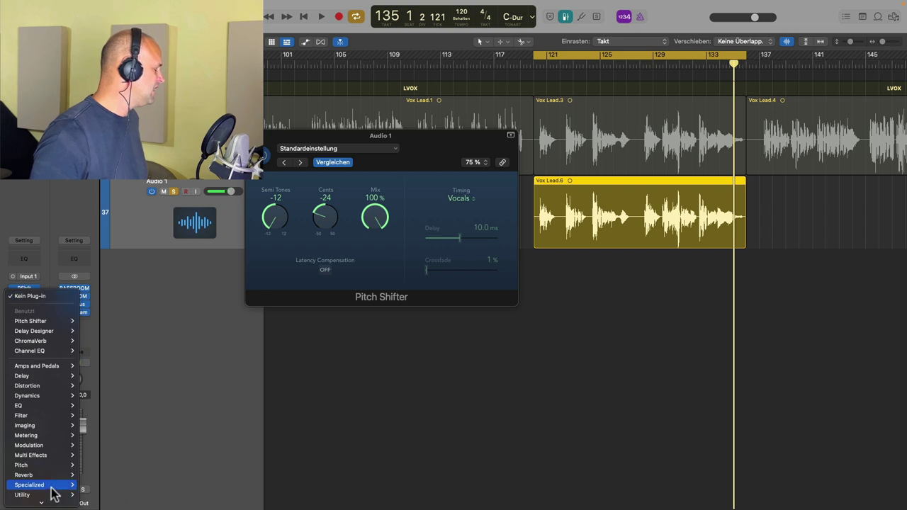
mouse_move(57, 457)
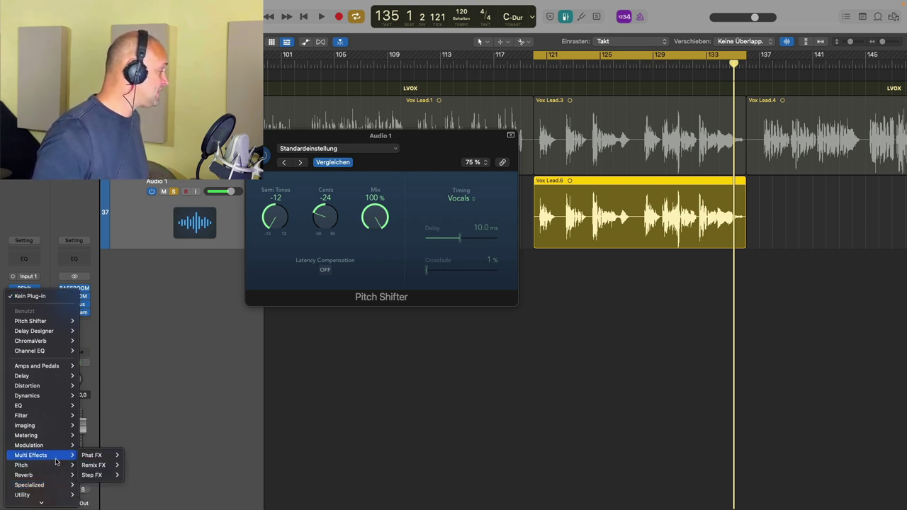
mouse_move(60, 387)
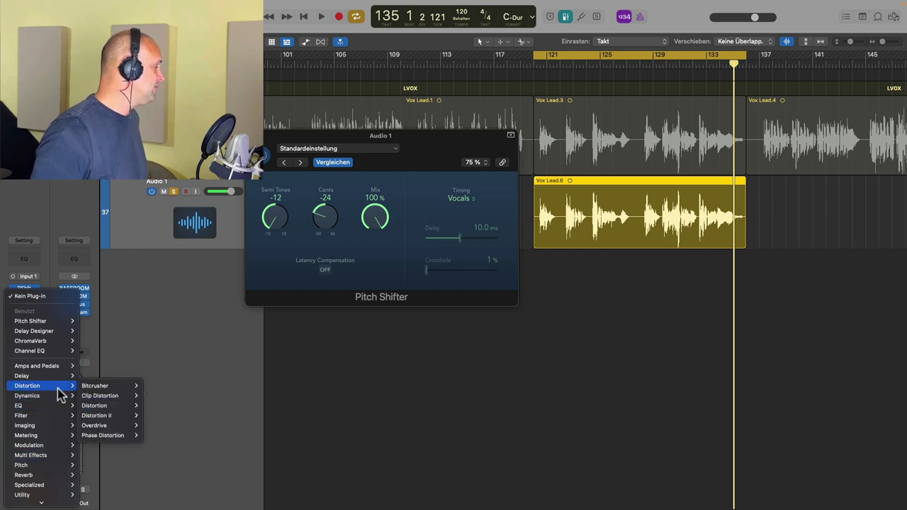
mouse_move(127, 411)
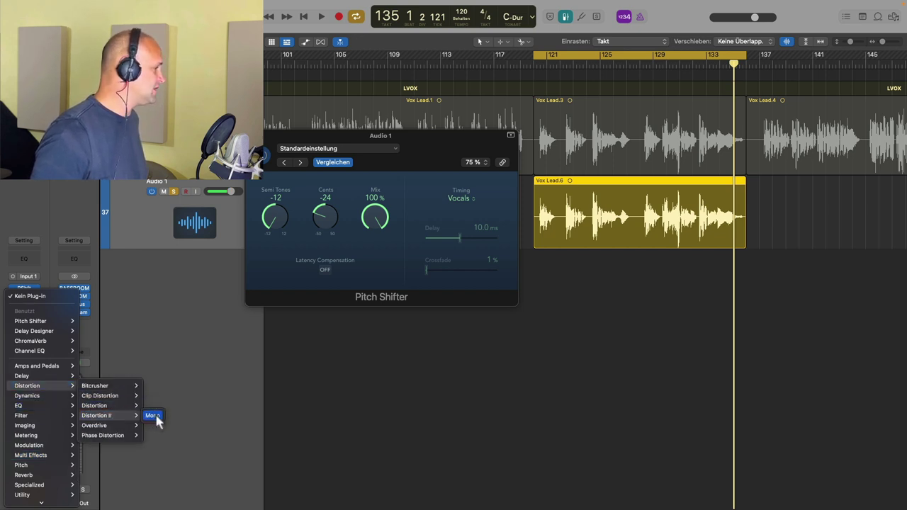
left_click(153, 416)
left_click_drag(269, 145, 653, 271)
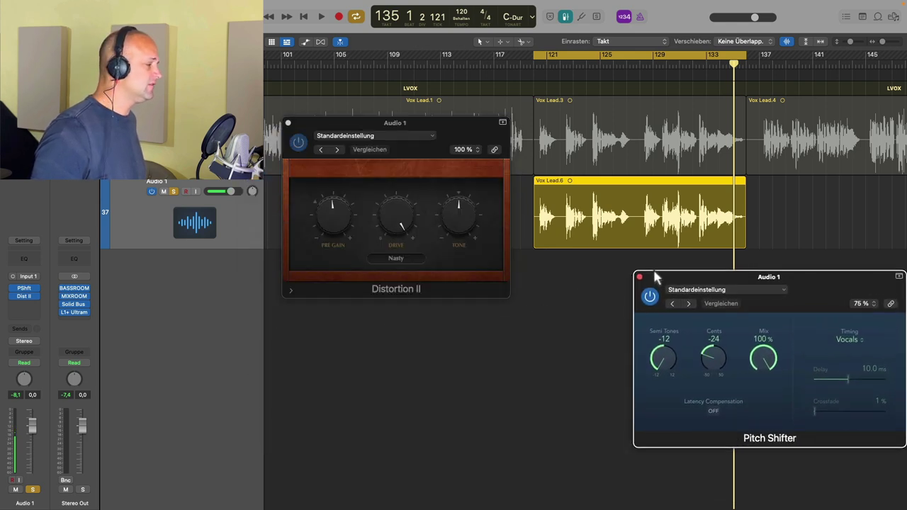
left_click_drag(448, 128, 564, 282)
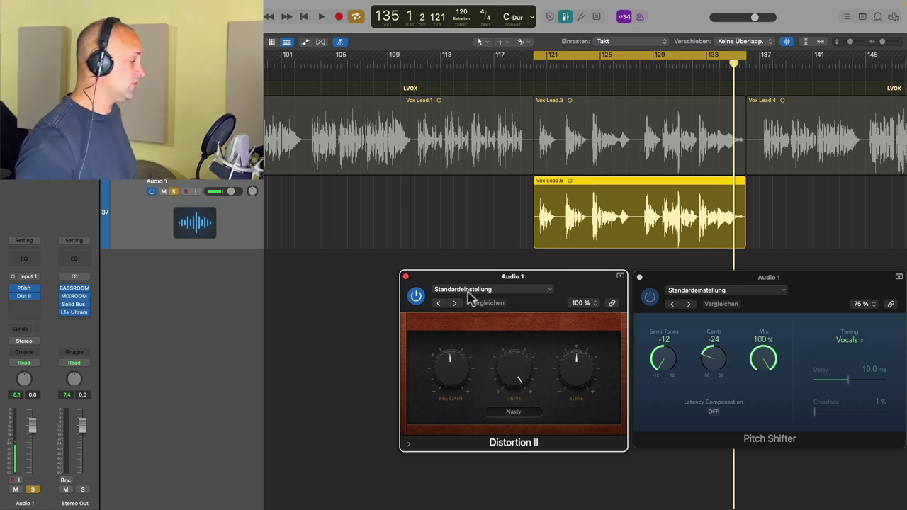
Audition the vocal with the default distortion and load the Biting Distortion Medium preset in Distortion II.
key("space")
left_click_drag(468, 292, 548, 291)
left_click(550, 291)
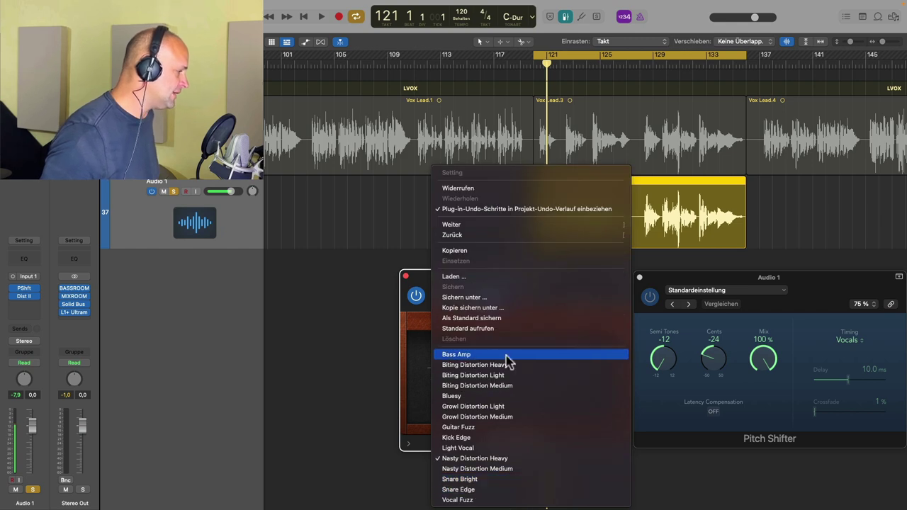
left_click(479, 386)
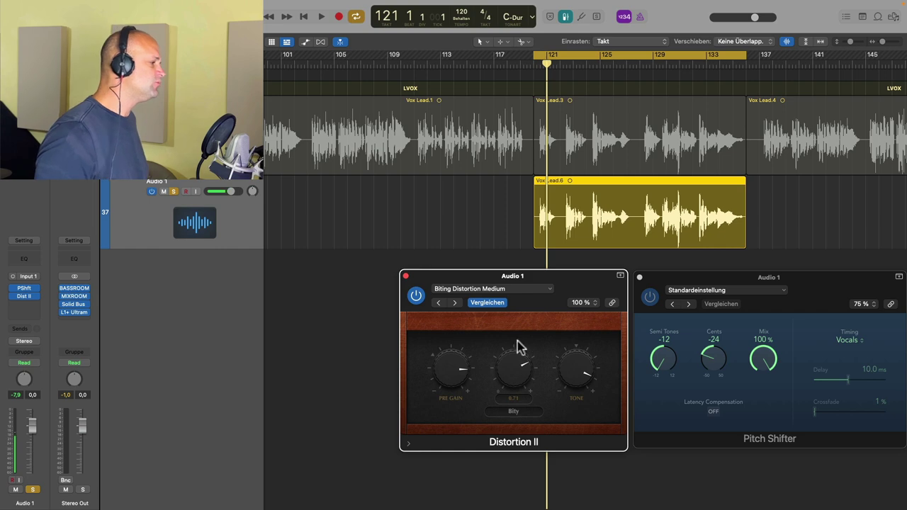
Compare the vocal with Distortion II bypassed and active, raise its Drive to about 0.92, and fine-tune Pre Gain and Tone during playback.
key("space")
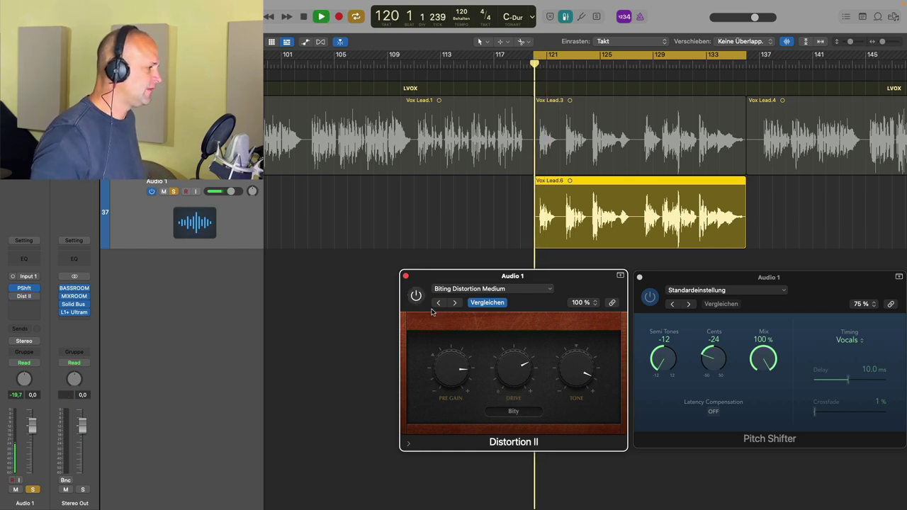
mouse_move(450, 364)
left_click(416, 295)
left_click_drag(525, 388, 505, 330)
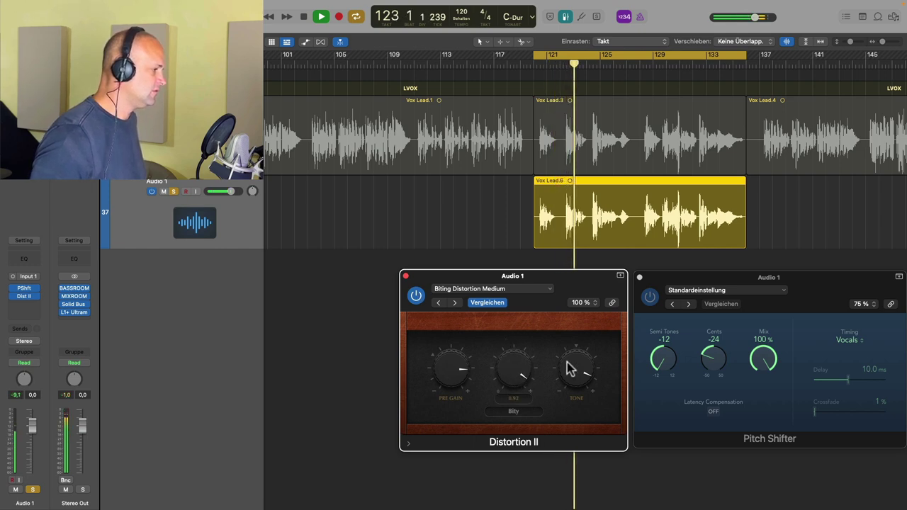
mouse_move(579, 368)
left_mouse_down()
mouse_move(575, 386)
mouse_move(582, 379)
left_mouse_up()
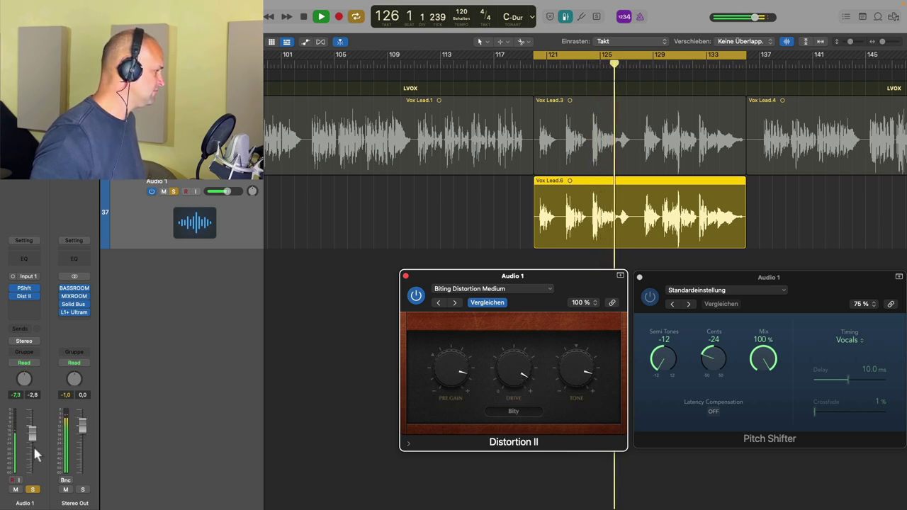
Lower the Audio 1 volume to -10.8 dB and stop playback.
left_click_drag(32, 425, 32, 446)
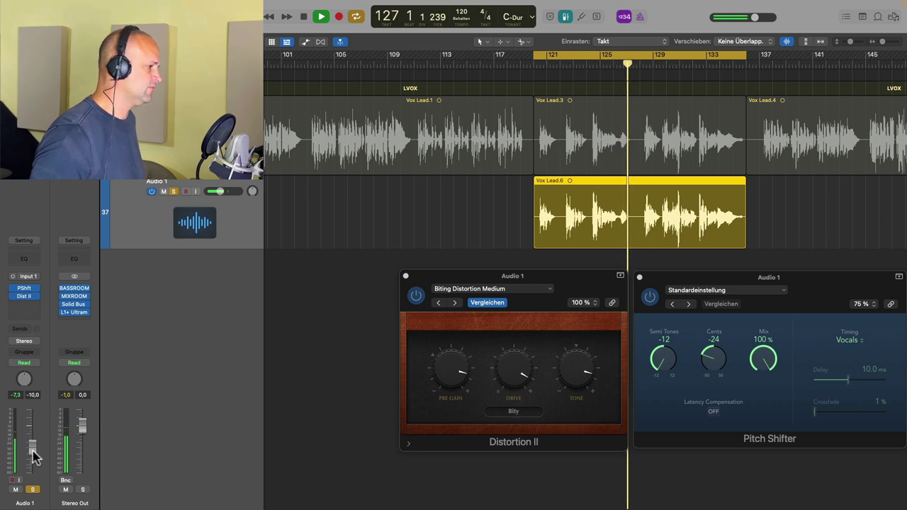
key("space")
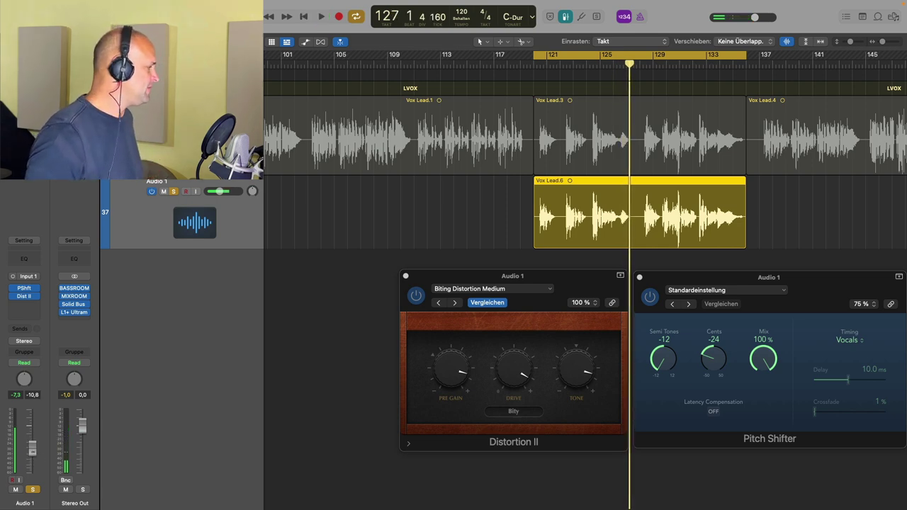
Insert a mono Channel EQ after Distortion II on Audio 1 and place its window below the vocal regions.
left_click(37, 312)
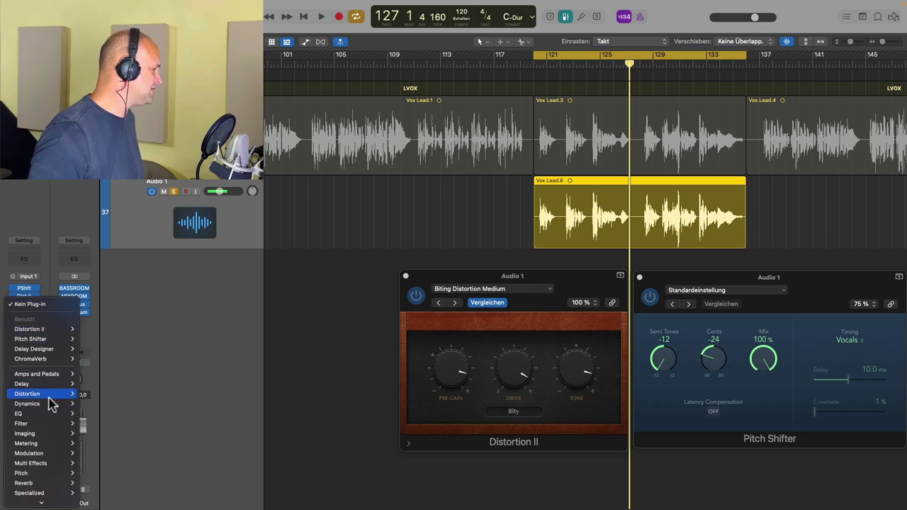
mouse_move(50, 413)
mouse_move(110, 415)
left_click(165, 415)
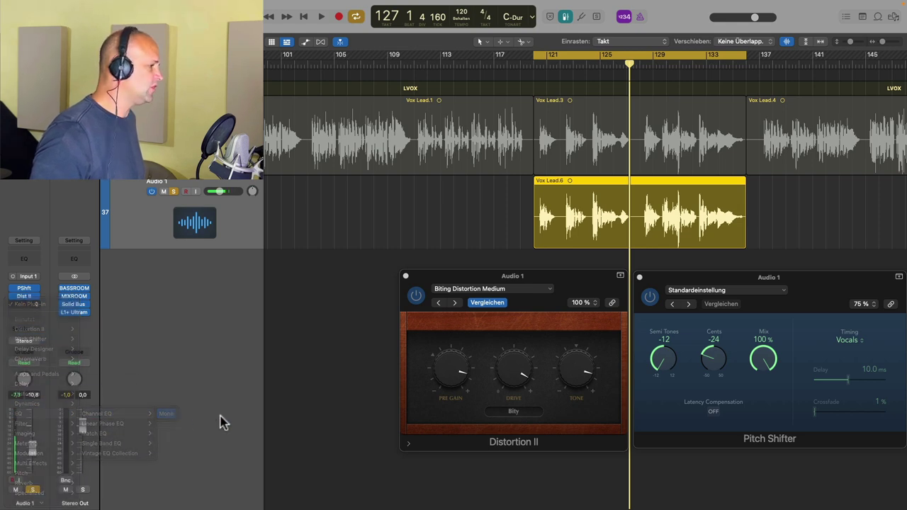
left_click_drag(540, 136, 614, 275)
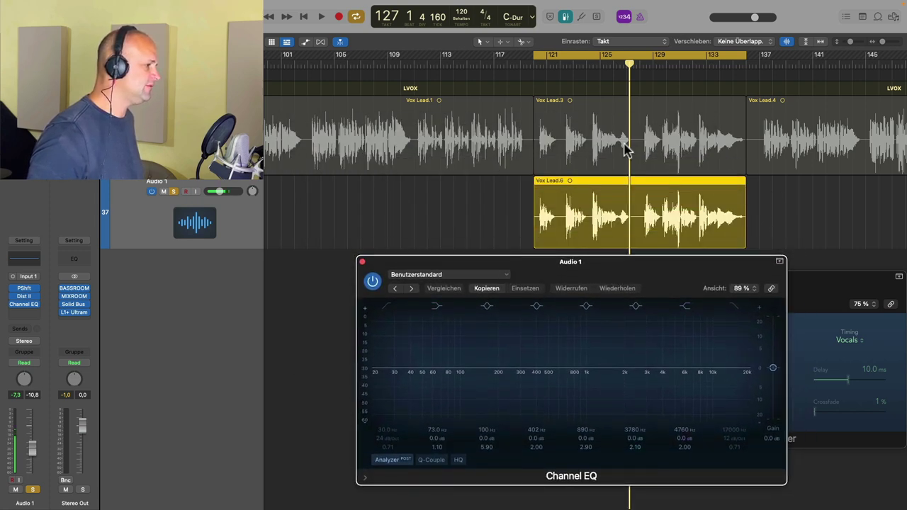
Enable the Channel EQ's low-cut filter at about 230 Hz while playing the vocal from about bar 127, and close the EQ.
left_click_drag(629, 68, 635, 65)
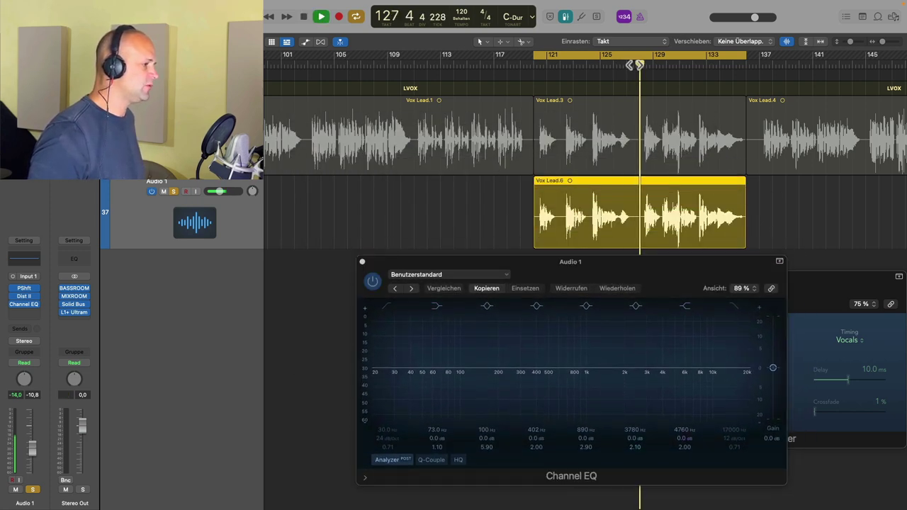
left_click(608, 378)
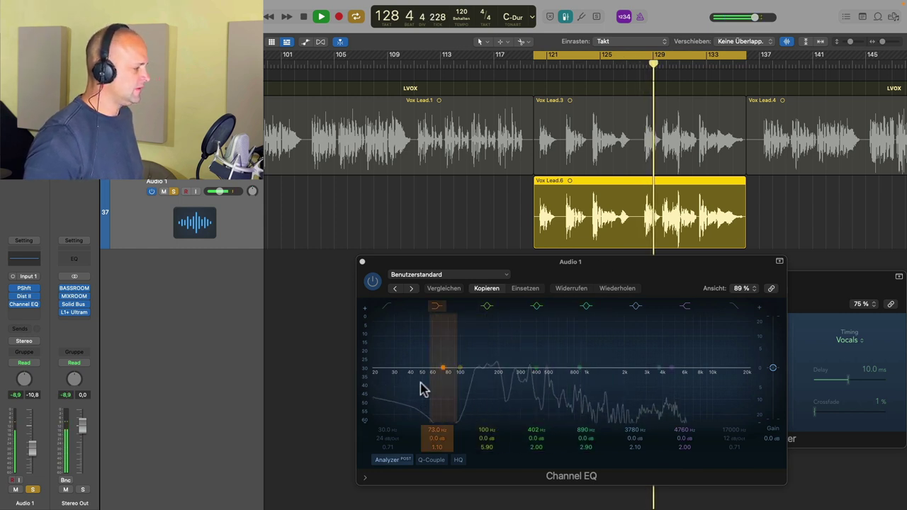
left_click(386, 312)
left_click_drag(403, 390, 506, 383)
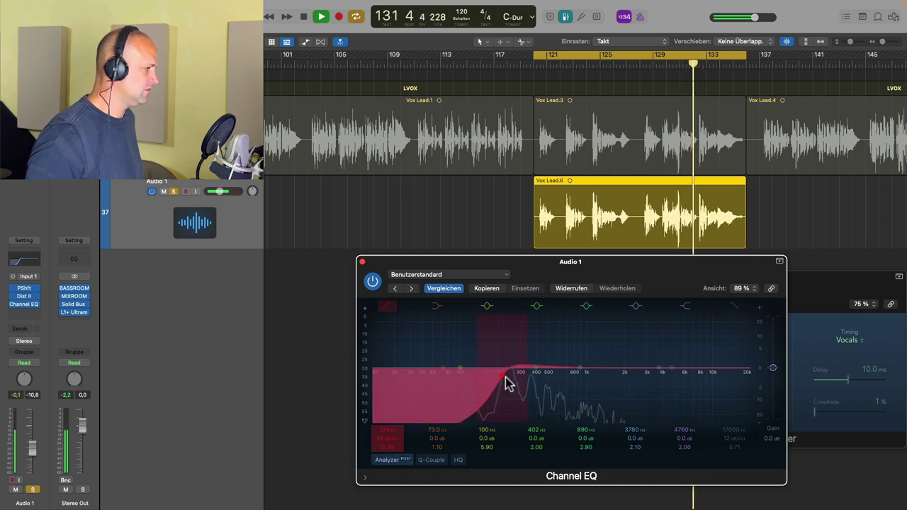
key("space")
left_click(362, 261)
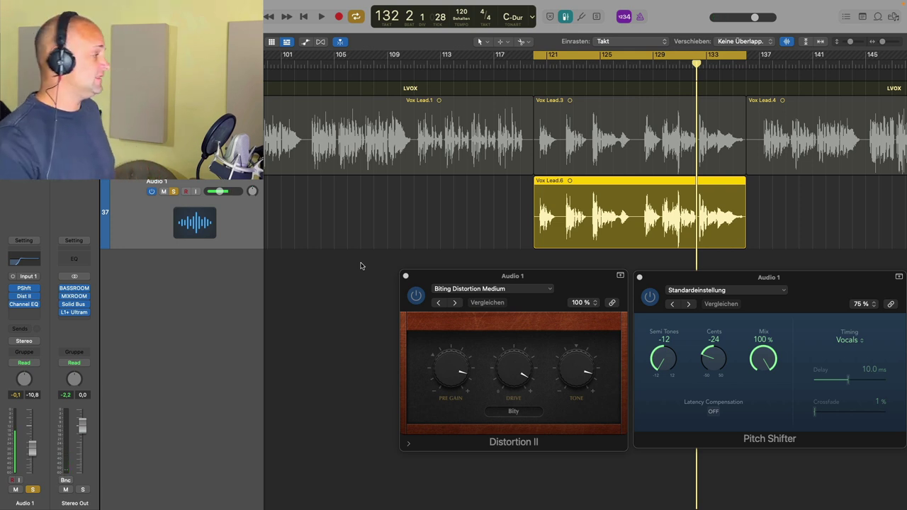
Unmute the original lead vocal and take the Audio 1 copy off solo.
left_click(173, 192)
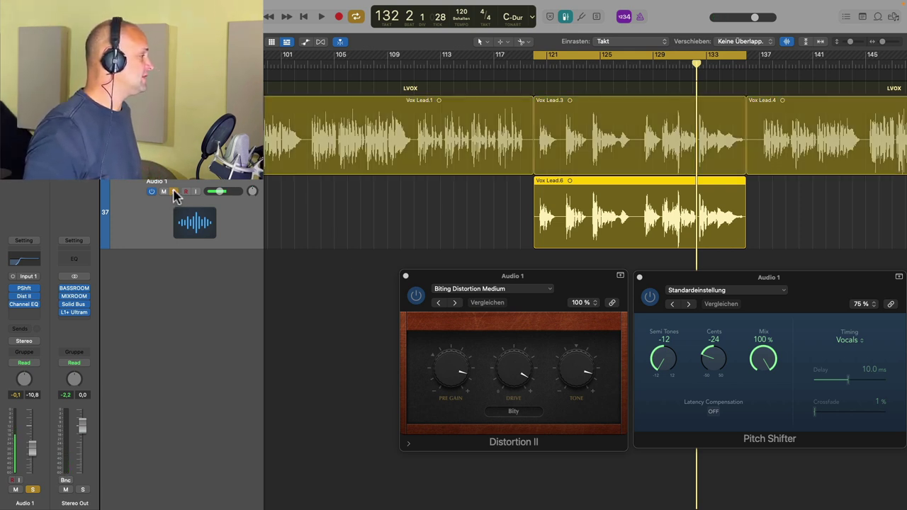
left_click(174, 192)
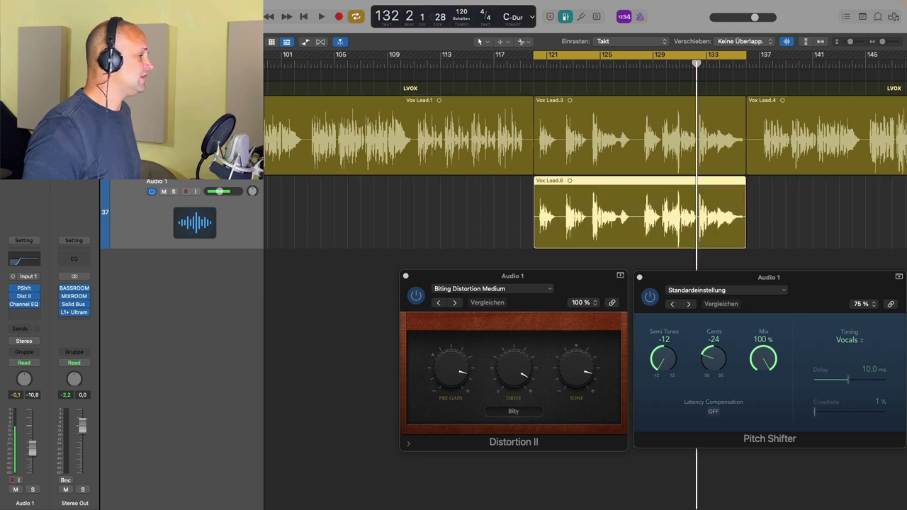
key("space")
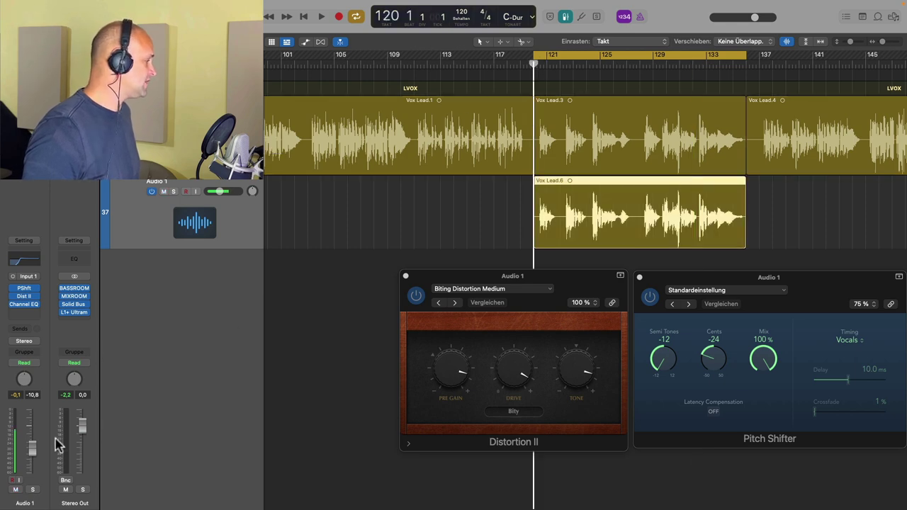
Play from bar 120, comparing the lead vocal with the copy muted and unmuted, and set the Audio 1 volume to -5.7 dB.
left_click(163, 192)
key("space")
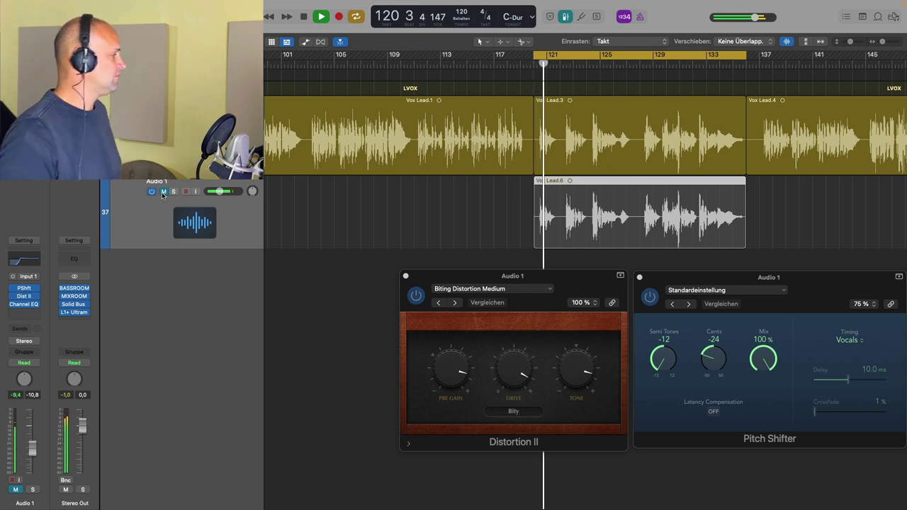
left_click(163, 193)
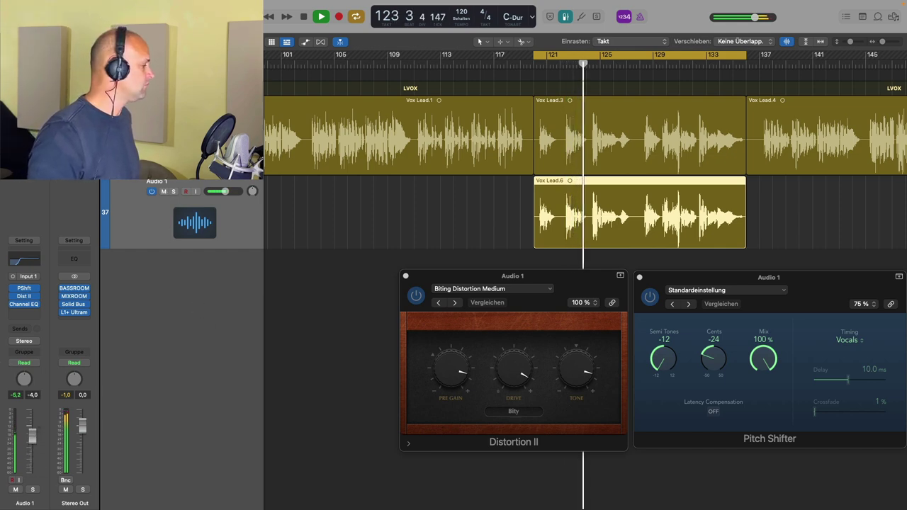
left_click_drag(31, 429, 32, 445)
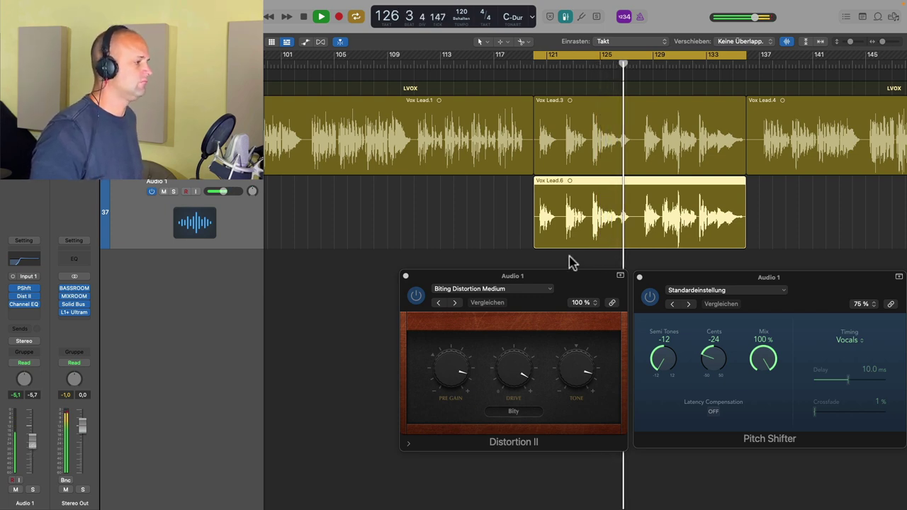
key("space")
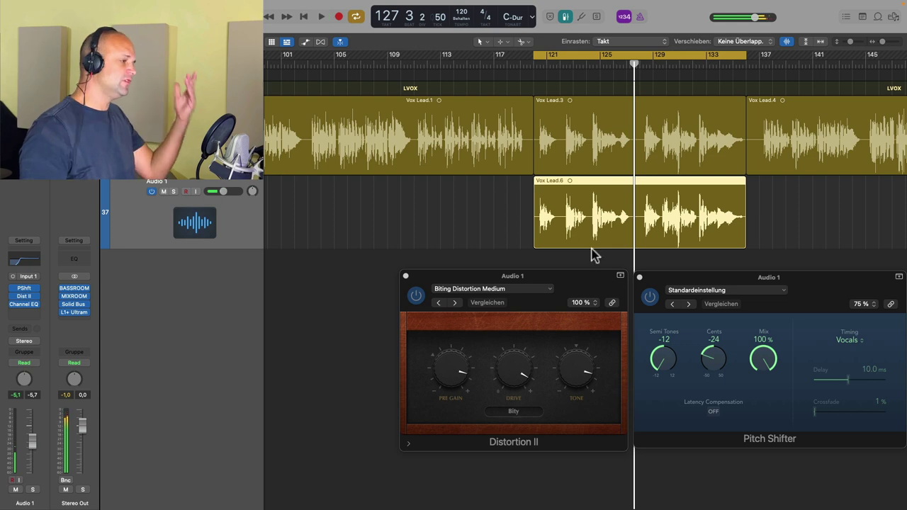
Trim the start of the copied vocal region to bar 128, turn the cycle range off, and audition the effect's entry.
left_click_drag(535, 243, 641, 243)
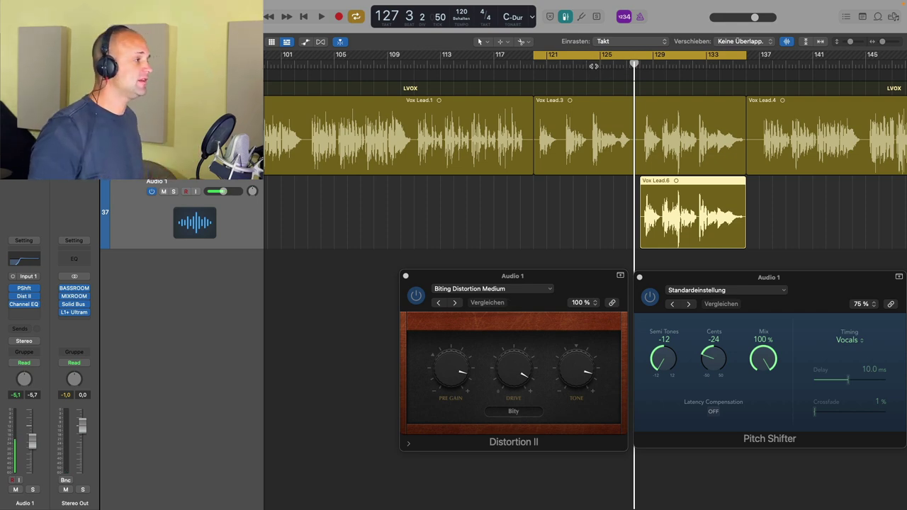
key("c")
double_click(580, 62)
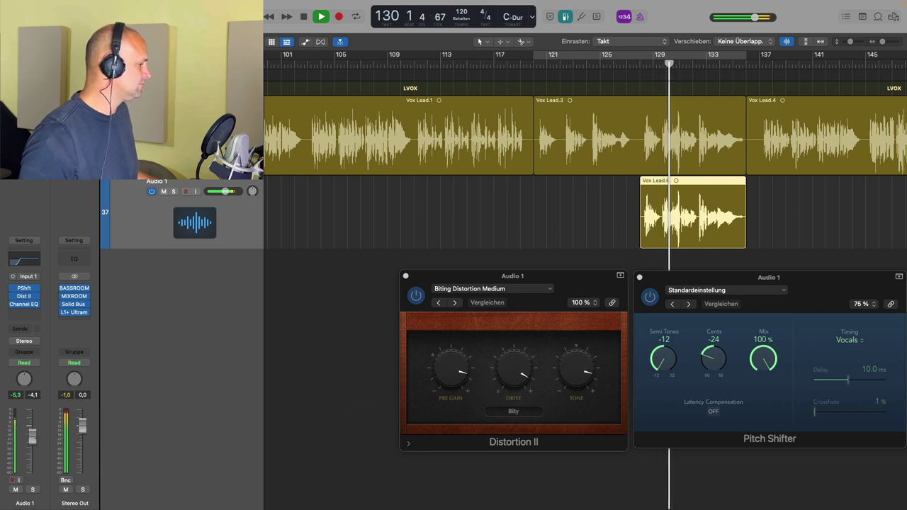
Slightly reduce Distortion II's Drive and Pre Gain, set the Audio 1 volume to -5.0 dB, and stop playback.
left_click_drag(520, 376, 516, 374)
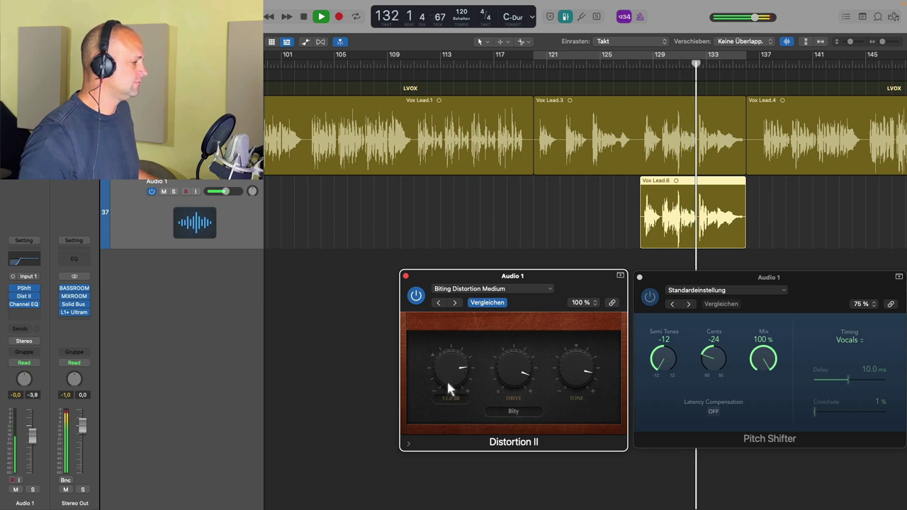
left_click(32, 447)
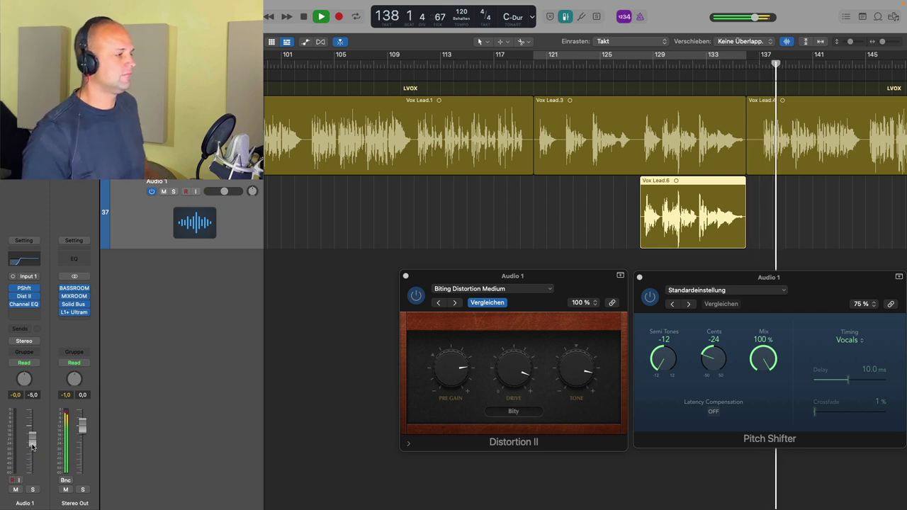
key("space")
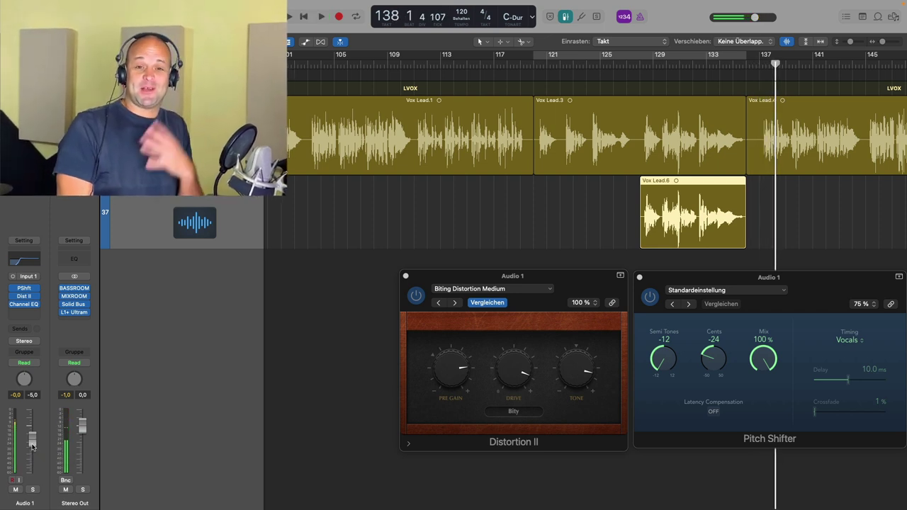